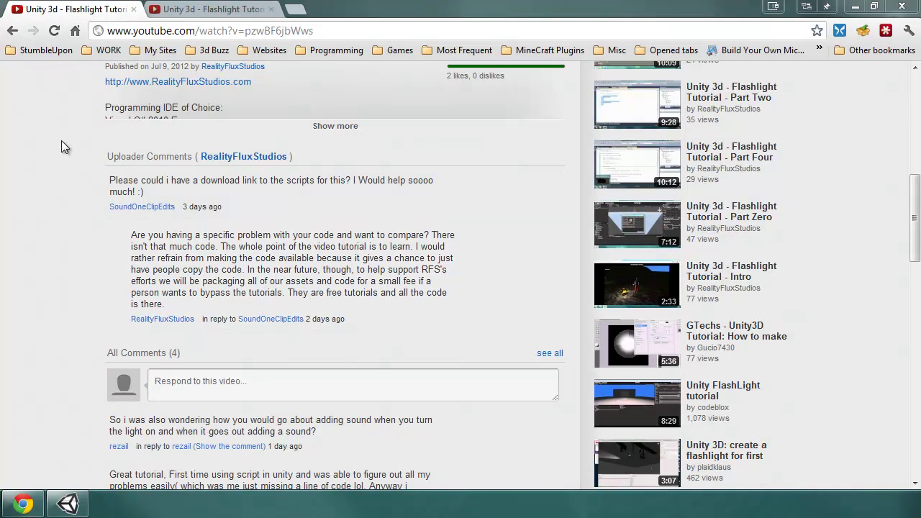
Read the video comments on the scripts download request and the uploader's reply about sharing code.
scroll(48, 266, "up", 5)
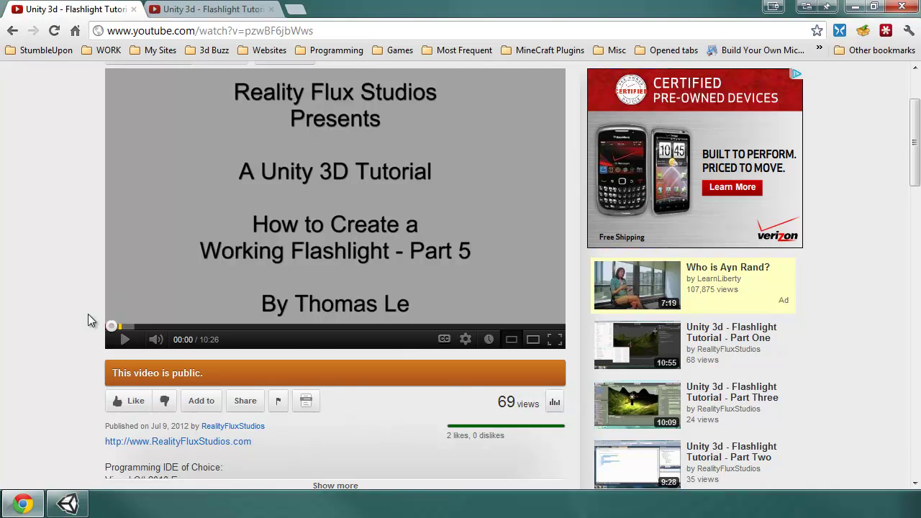
scroll(34, 385, "down", 5)
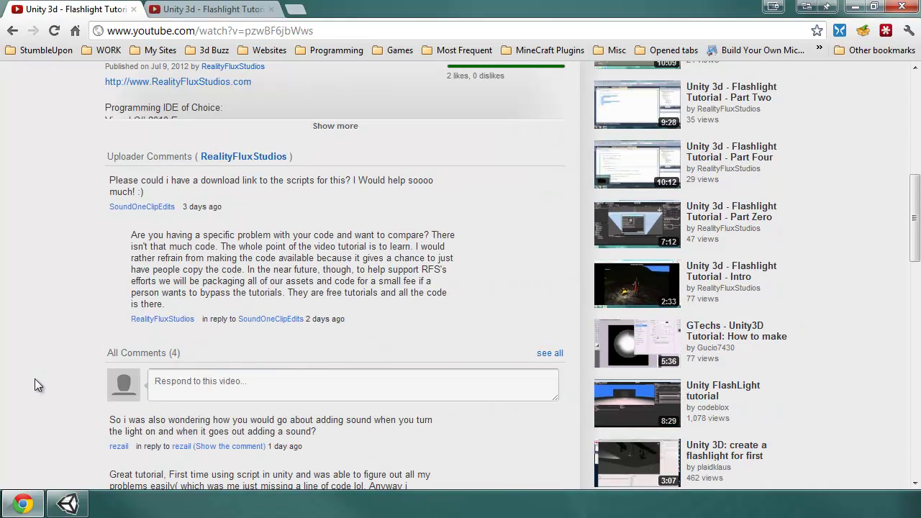
scroll(34, 381, "down", 2)
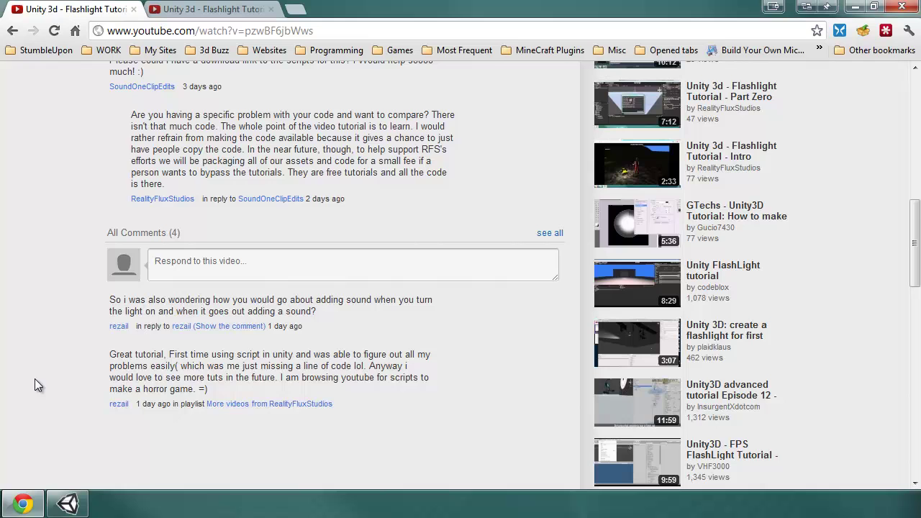
scroll(33, 280, "up", 2)
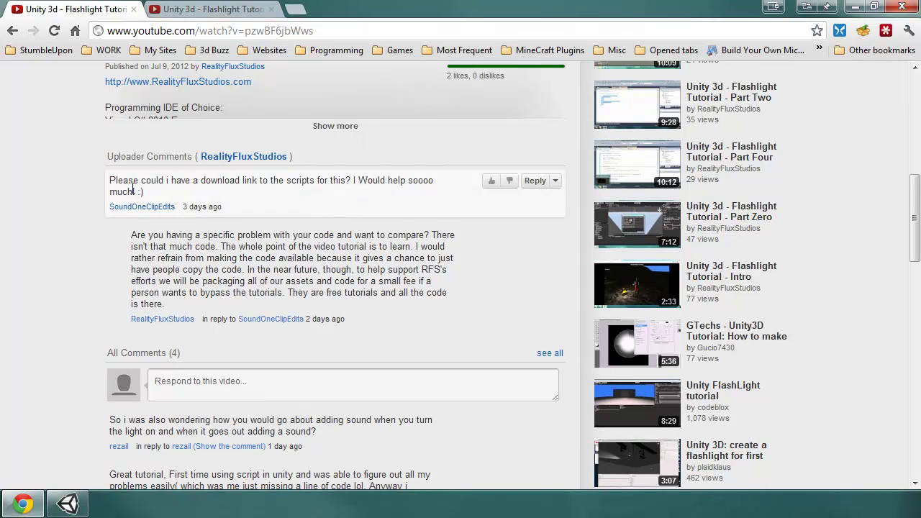
left_click_drag(141, 182, 338, 192)
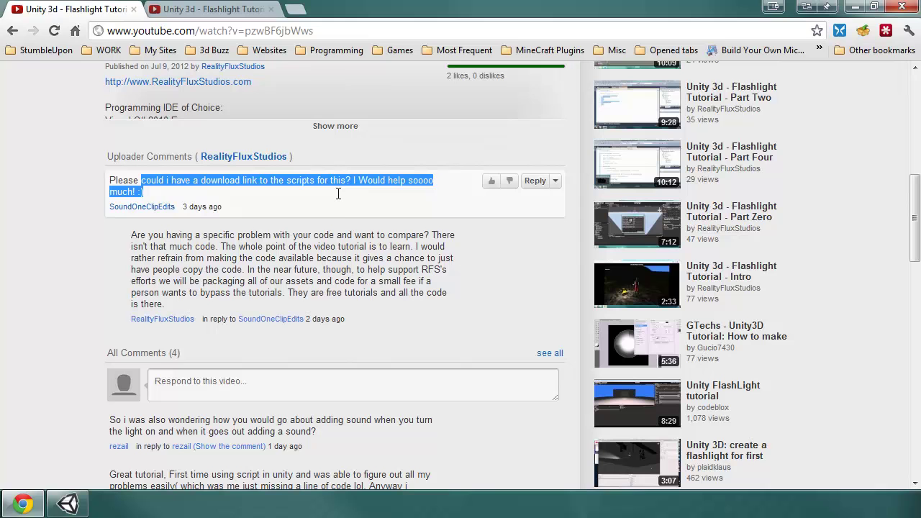
left_click(300, 189)
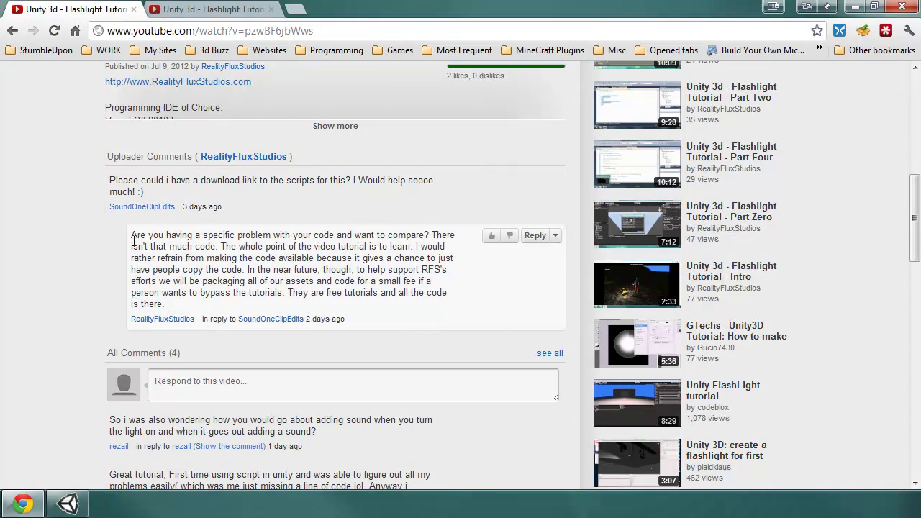
left_click_drag(134, 234, 327, 307)
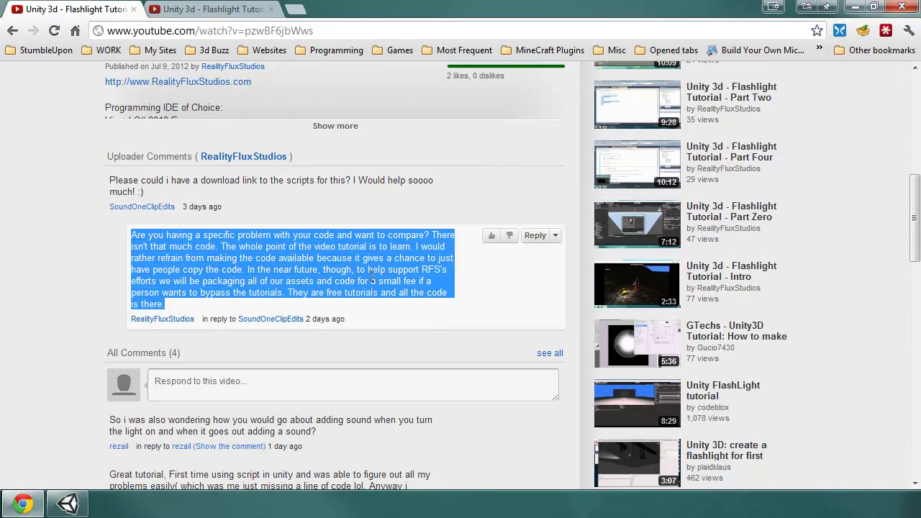
left_click(72, 285)
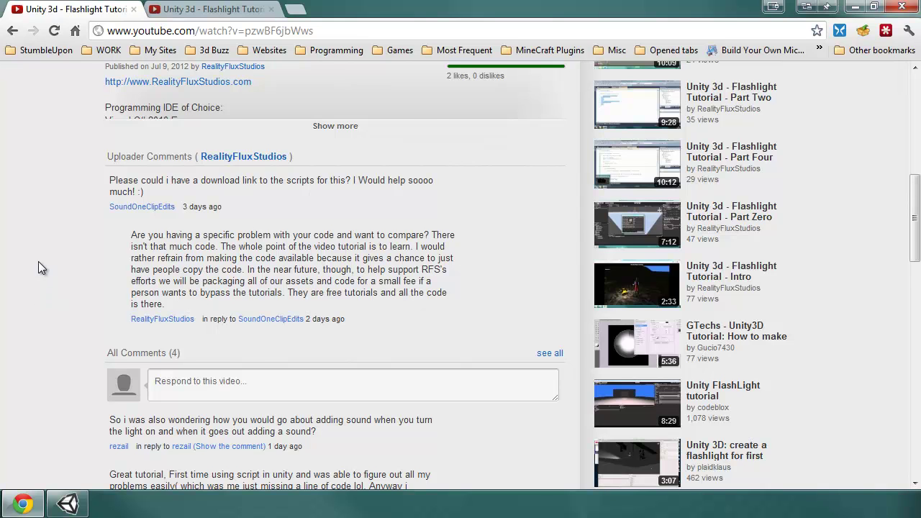
scroll(38, 263, "down", 2)
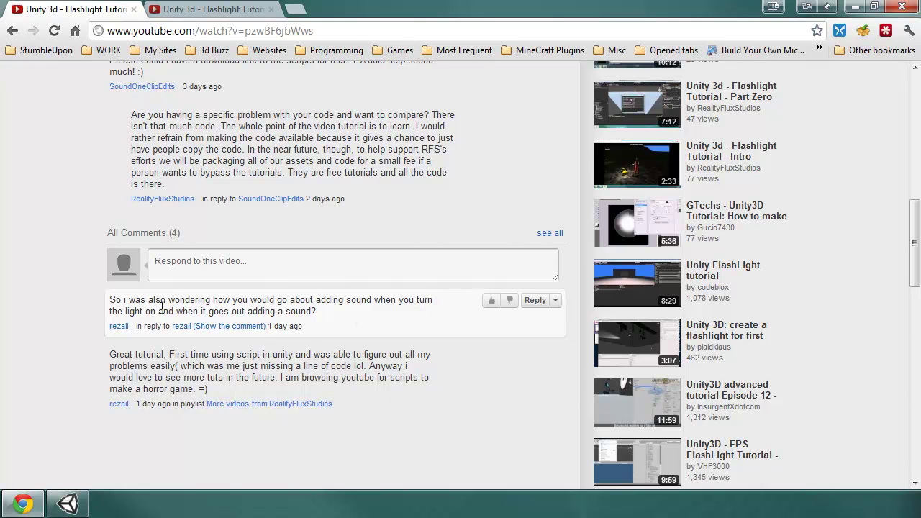
Play-test the SoundEffects flashlight scene, switching the light on and off to hear its sounds, then stop.
left_click(80, 505)
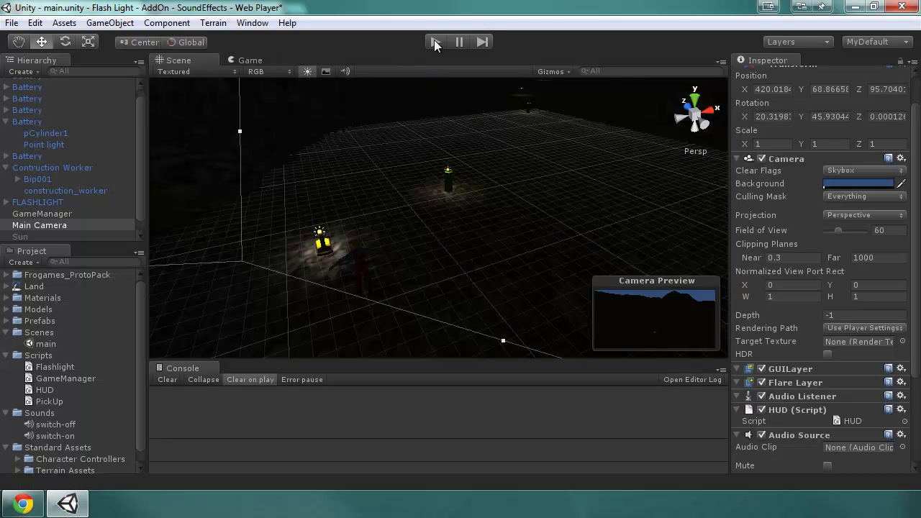
left_click(434, 42)
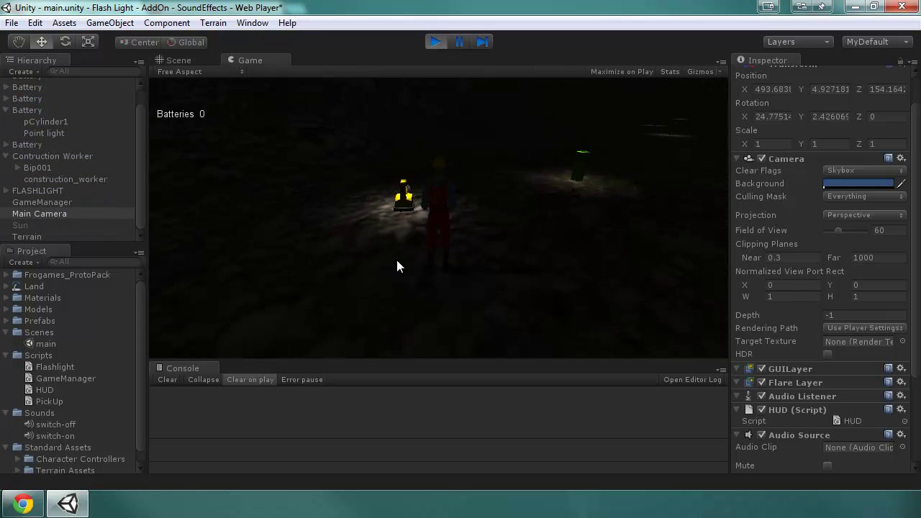
key("w")
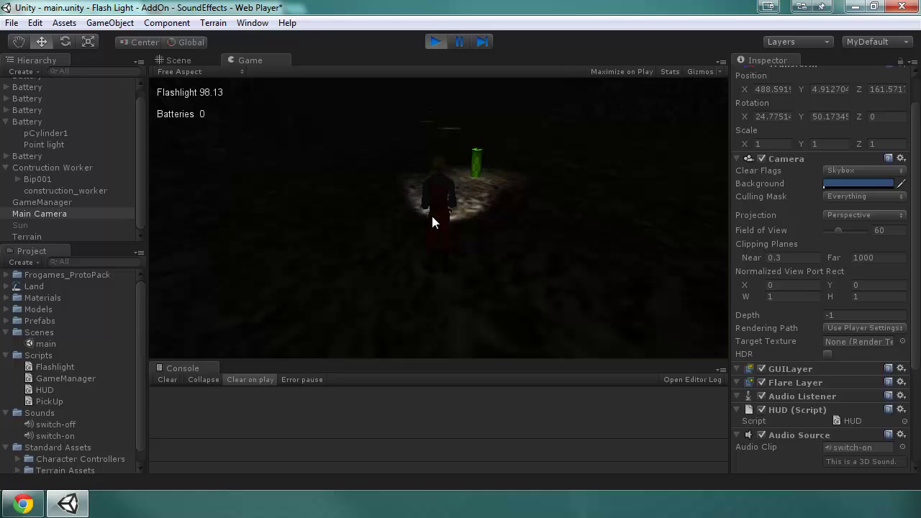
key("f")
key("f")
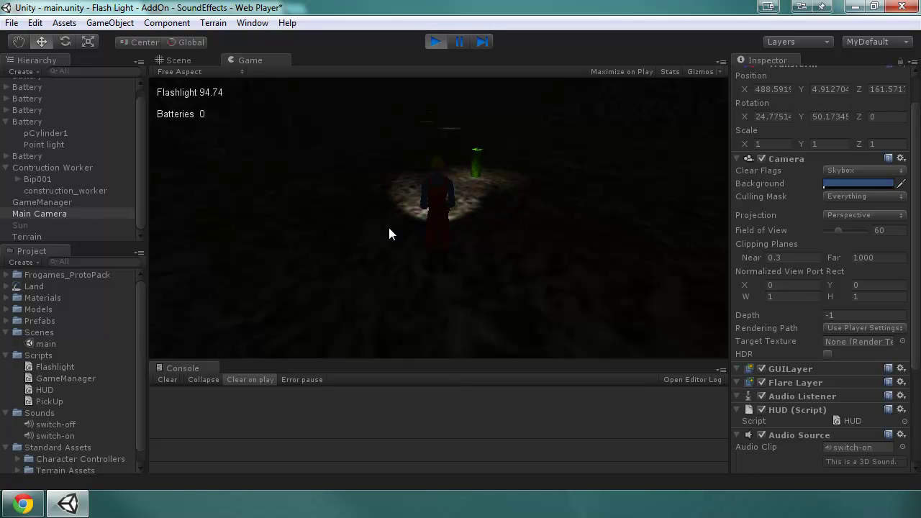
key("ctrl+p")
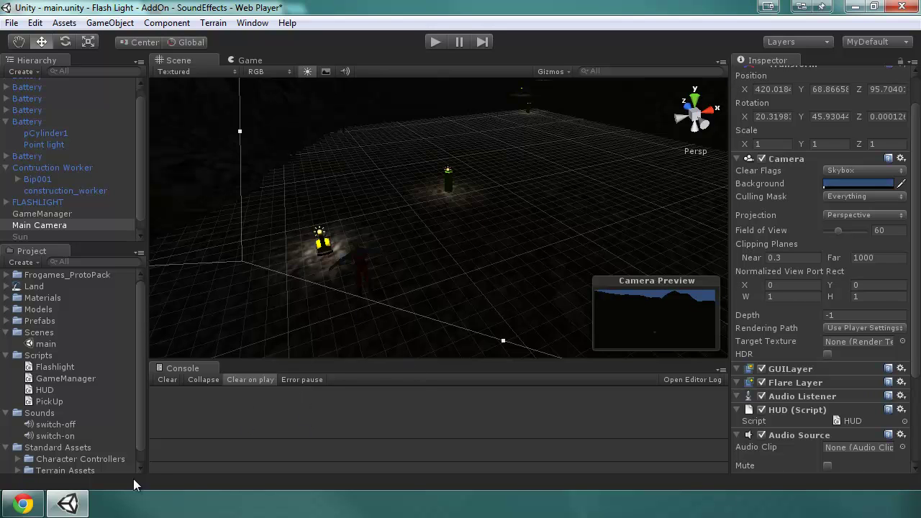
Show the Part 3 flashlight tutorial comments, including the mouse-button pickup question about pickup.cs.
left_click(30, 507)
scroll(374, 334, "up", 10)
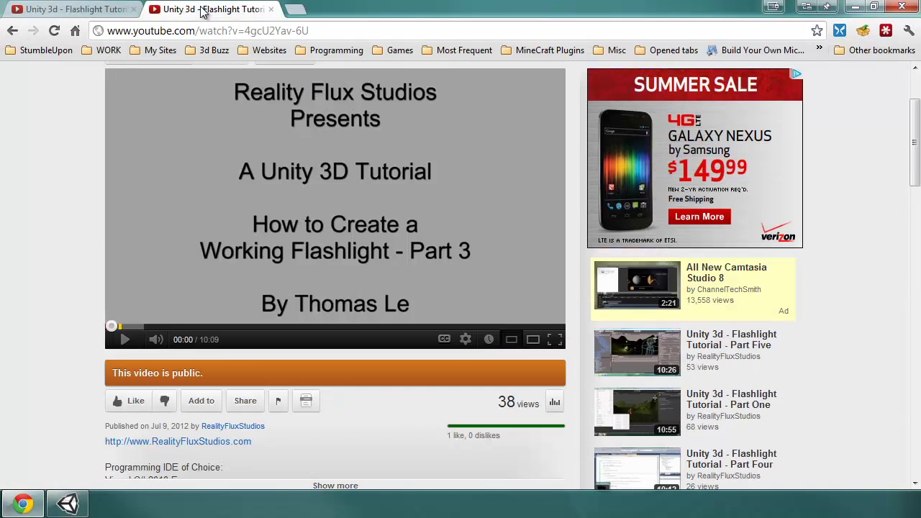
scroll(65, 375, "down", 5)
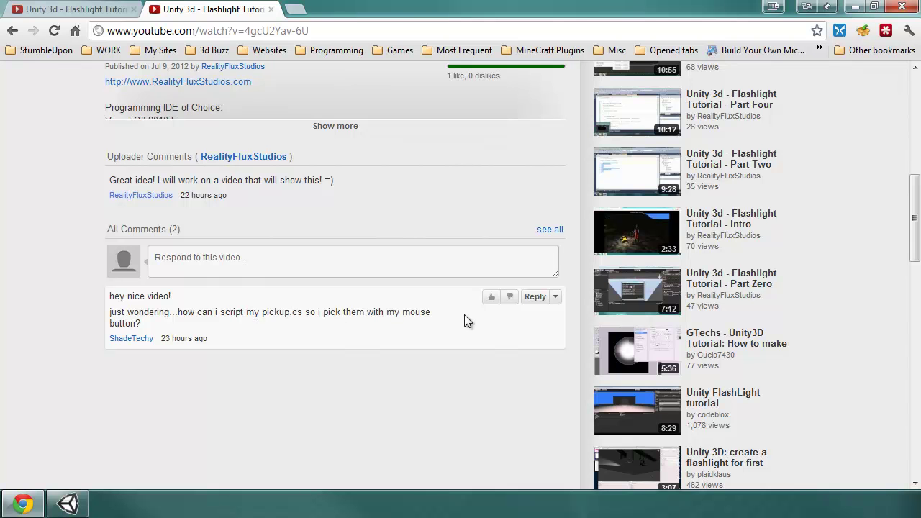
Open the Flash Light - AddOn - ClickPickUp - Collider project from recent projects, saving main.unity first.
left_click(67, 503)
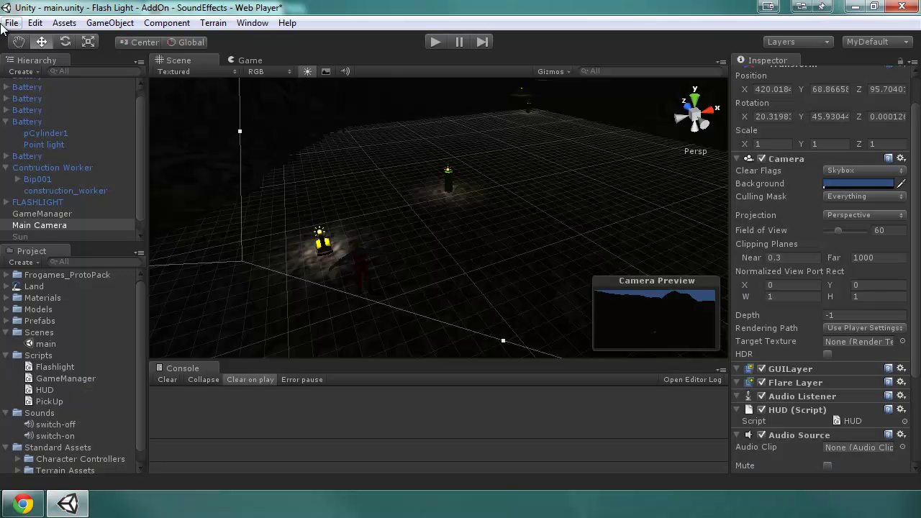
left_click(12, 22)
left_click(72, 130)
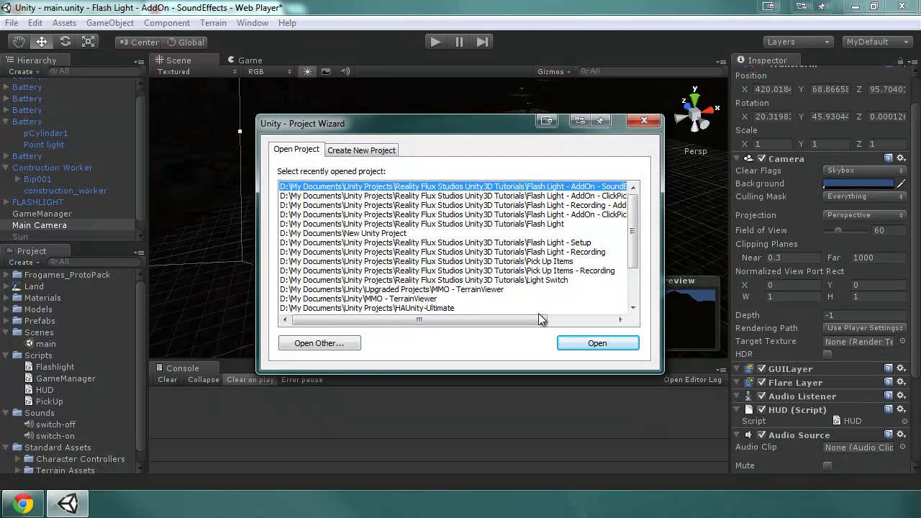
left_click_drag(545, 319, 620, 323)
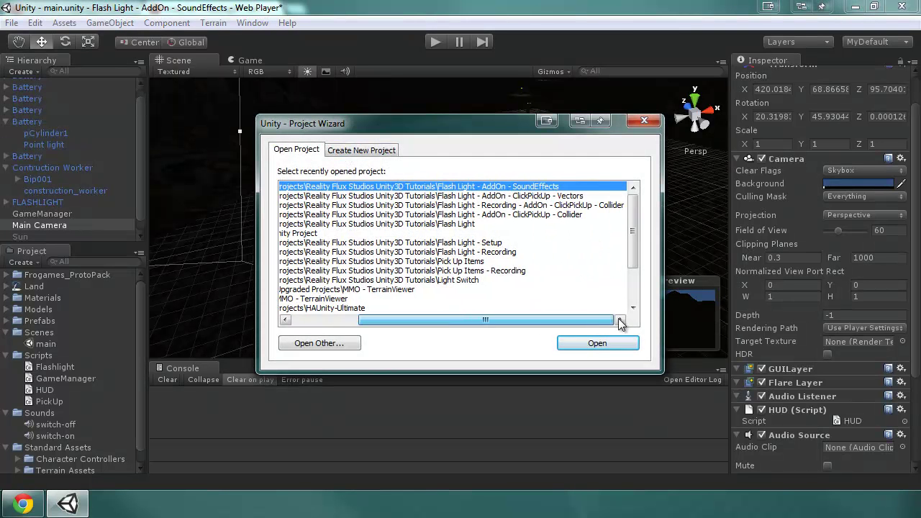
double_click(556, 216)
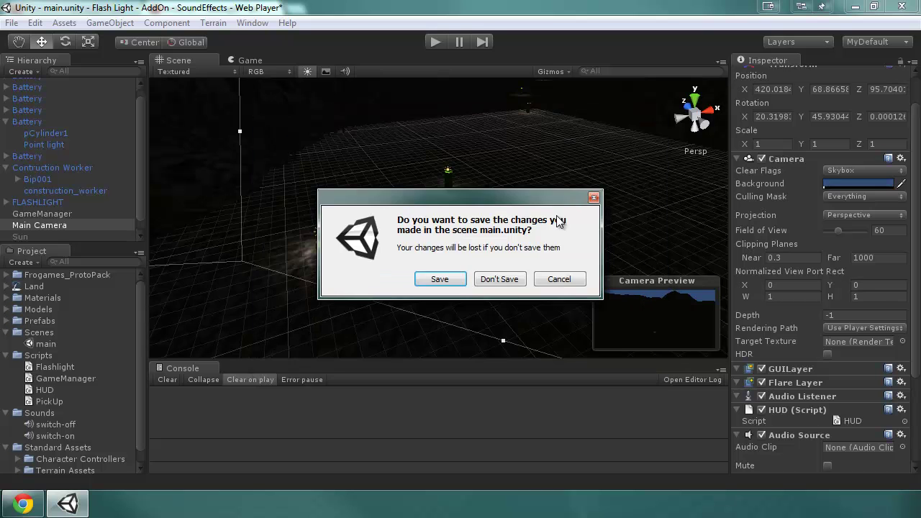
left_click(441, 280)
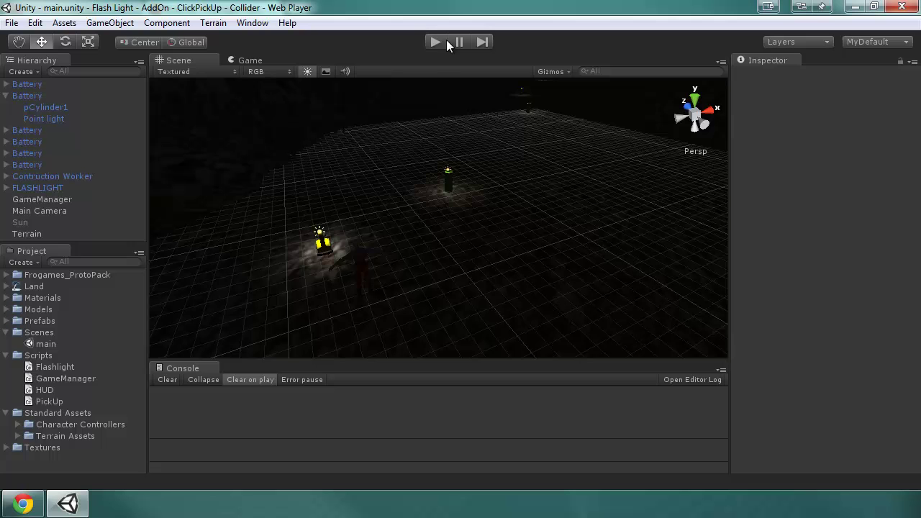
Select FLASHLIGHT, run the game, pick up the flashlight and collect the first battery.
left_click(326, 245)
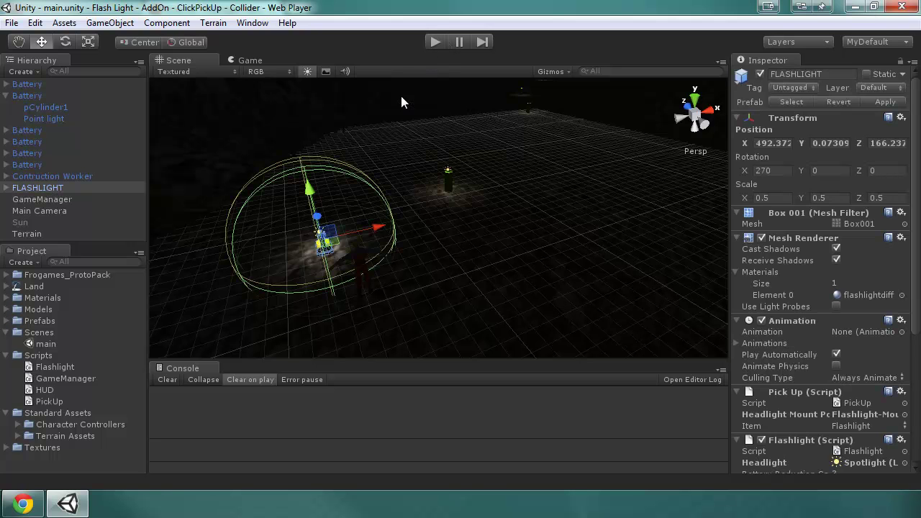
key("ctrl+p")
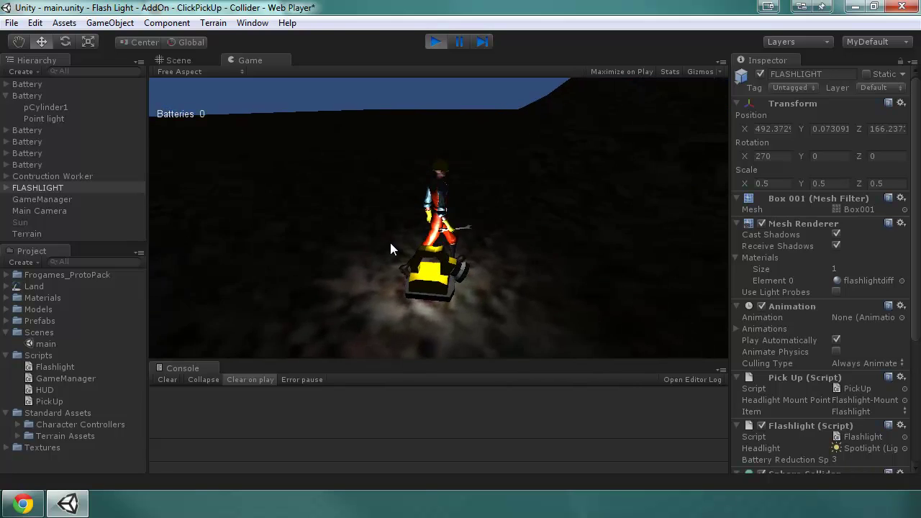
left_click(470, 274)
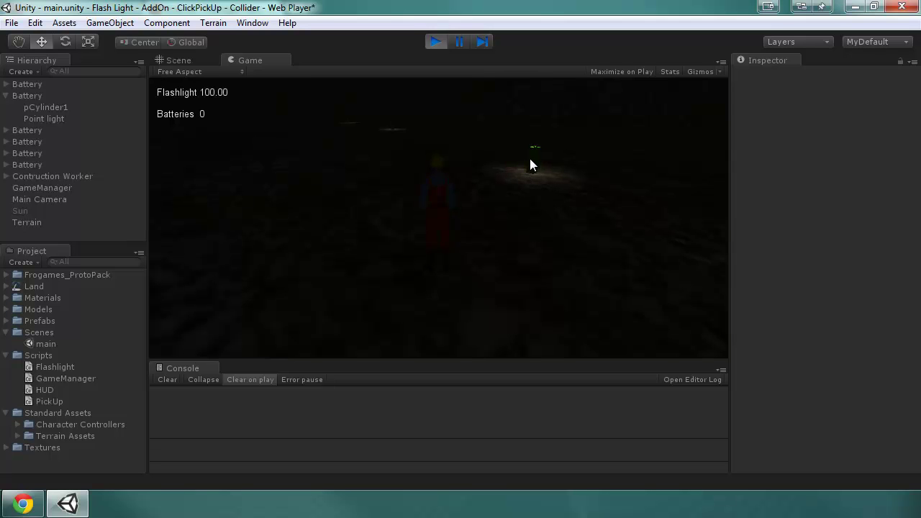
key("w")
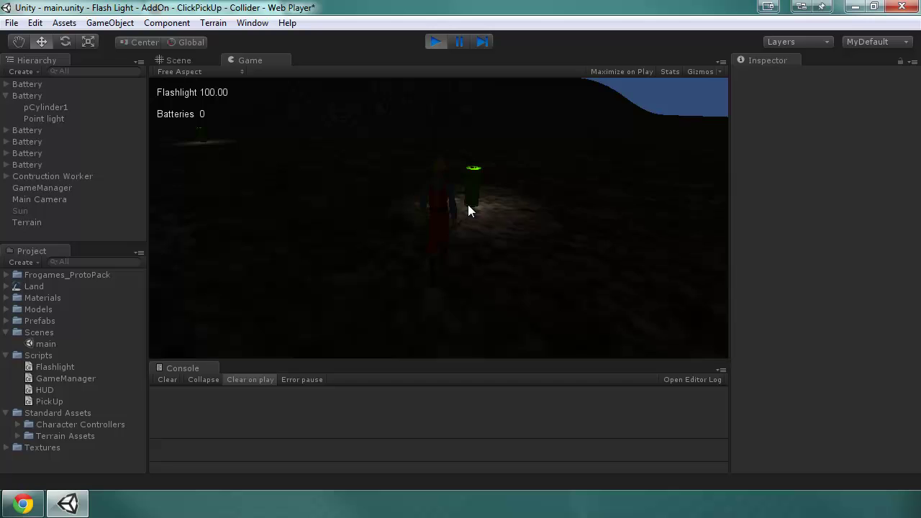
key("w")
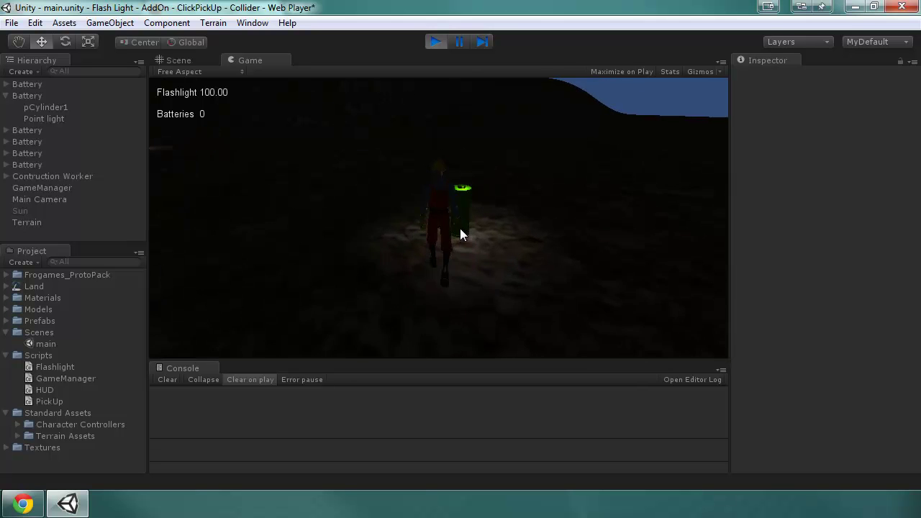
key("w")
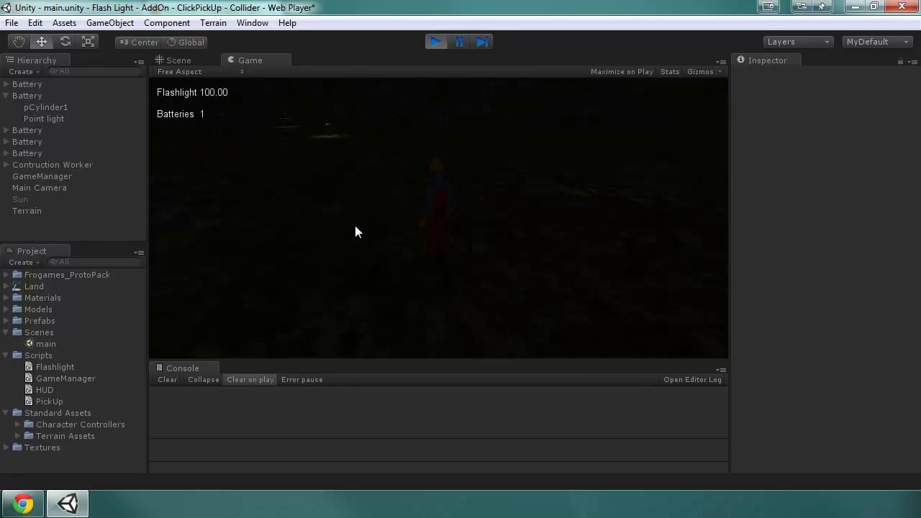
Toggle the flashlight and collect the second and third batteries so the HUD shows Batteries 3.
key("f")
key("f")
key("f")
key("a")
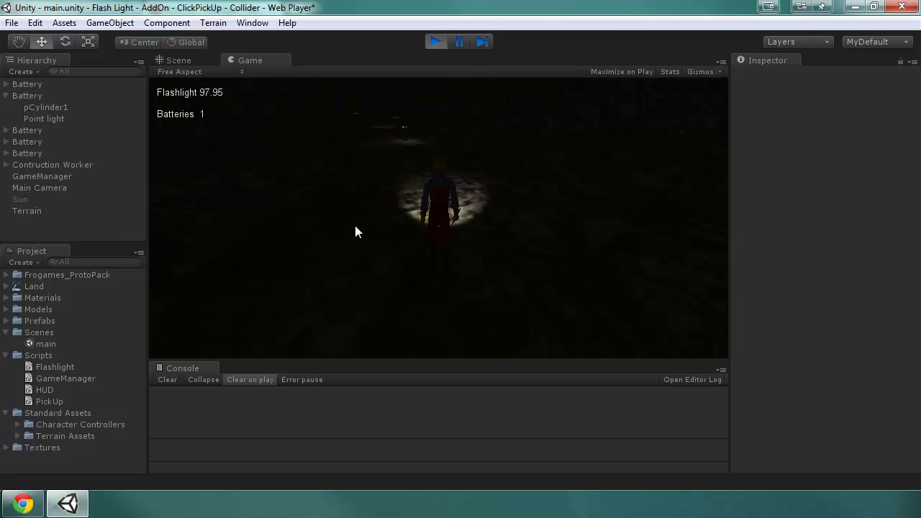
key("f")
key("w")
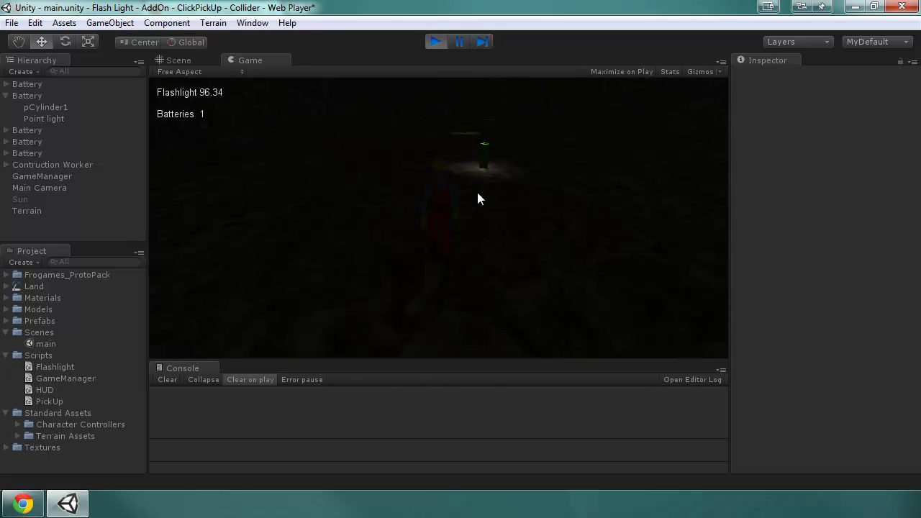
key("w")
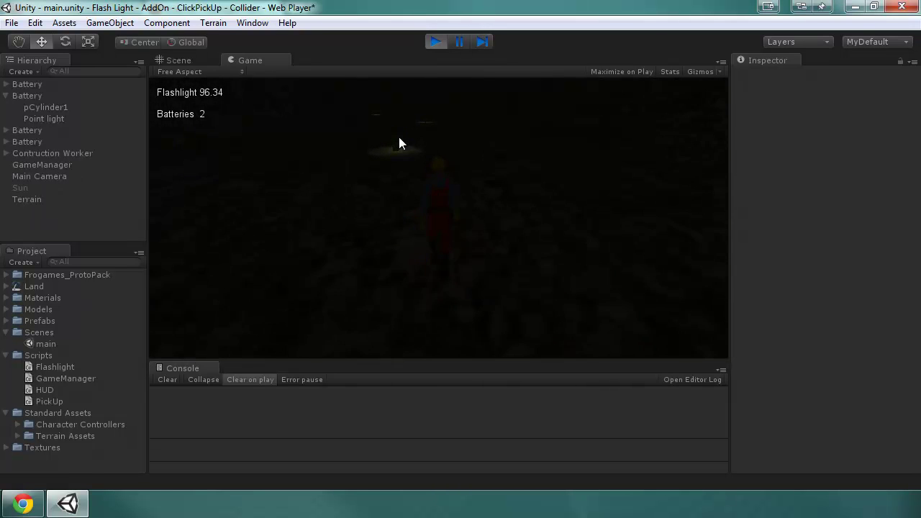
key("w")
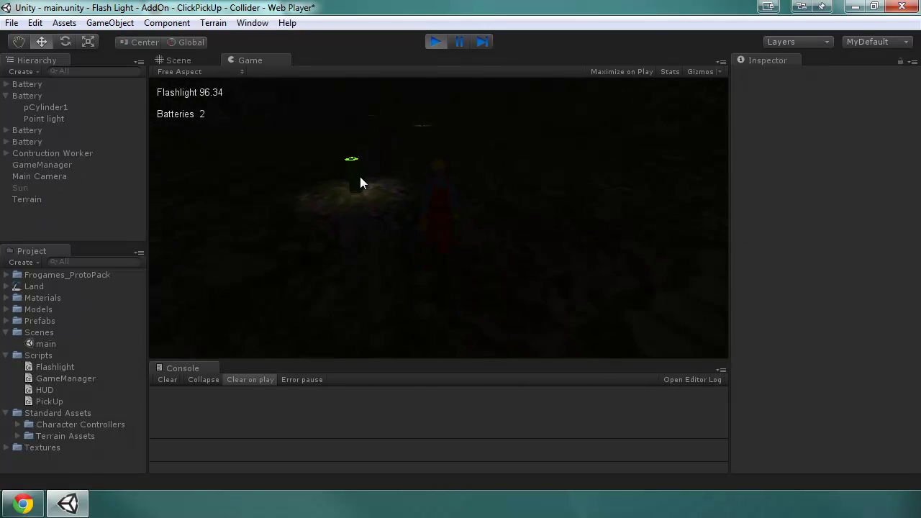
key("w")
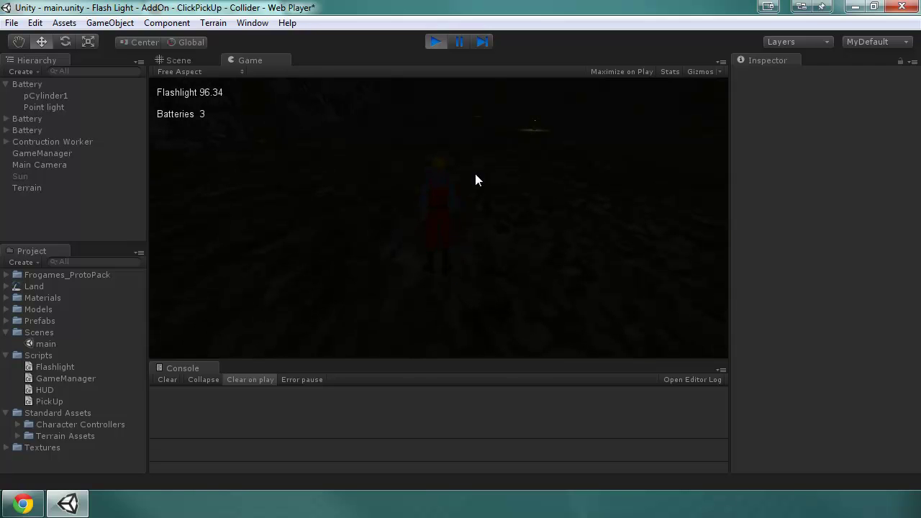
left_click(11, 22)
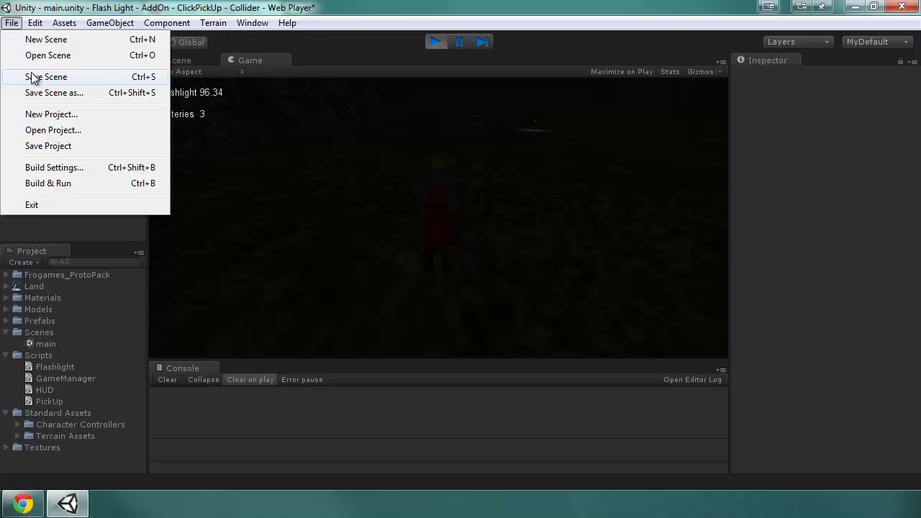
Open the Flash Light - AddOn - ClickPickUp - Vectors project, saving main.unity first.
left_click(58, 132)
left_click(558, 320)
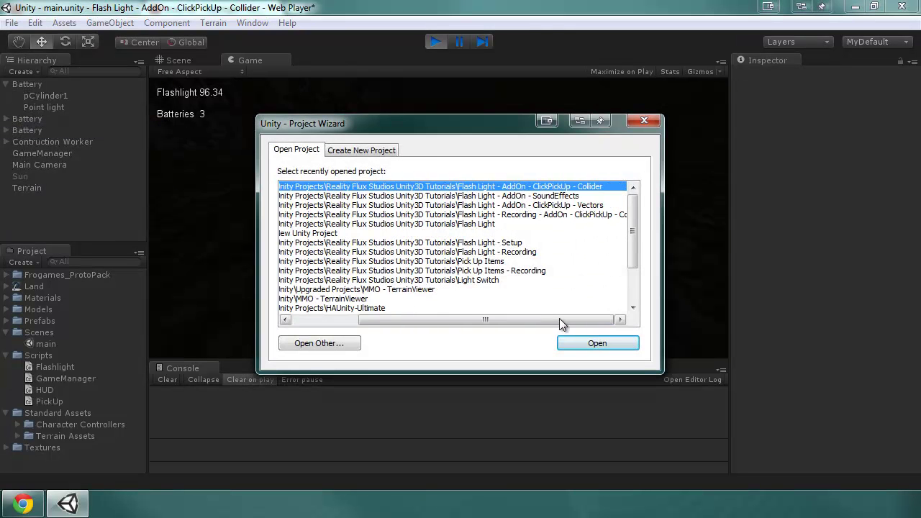
double_click(467, 205)
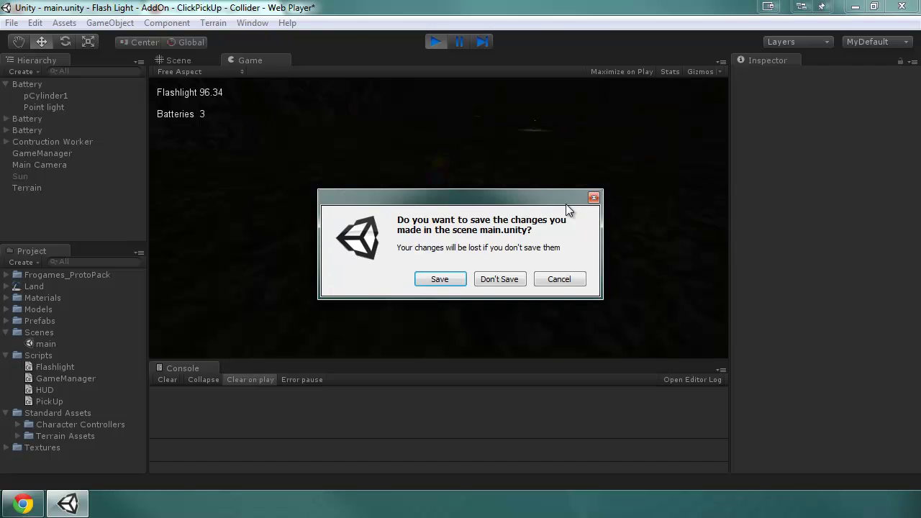
left_click(440, 279)
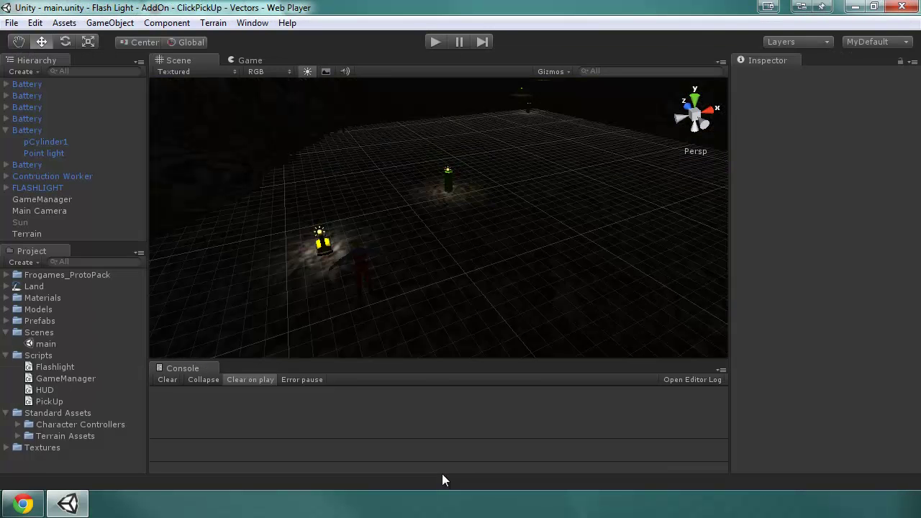
Run the Vectors demo and pick up the lit flashlight.
left_click(434, 41)
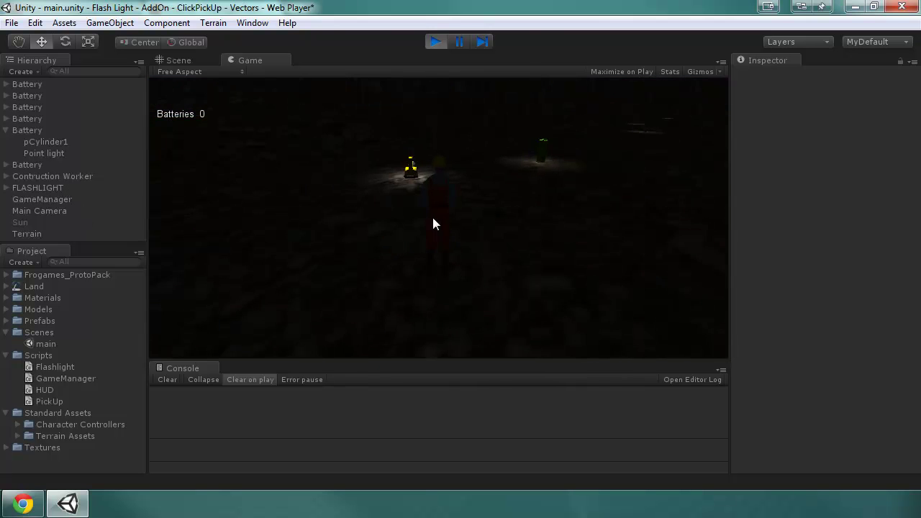
key("w")
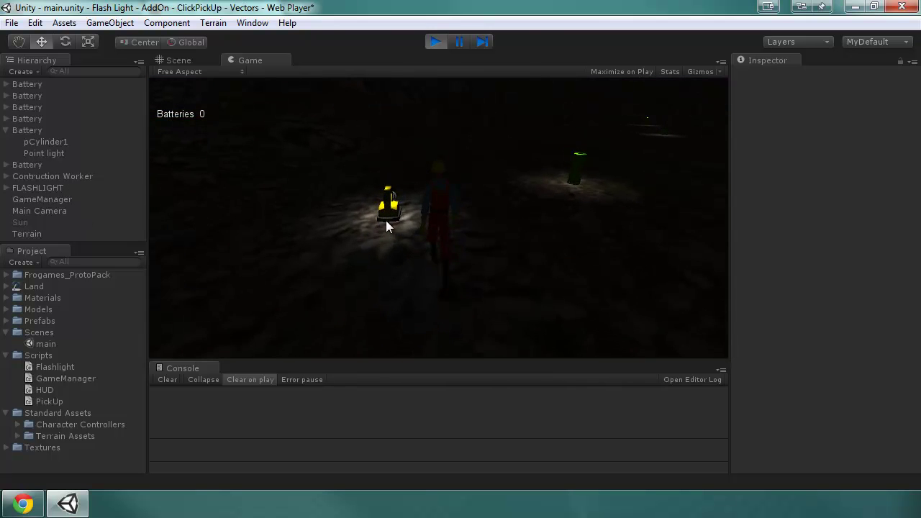
left_click(388, 212)
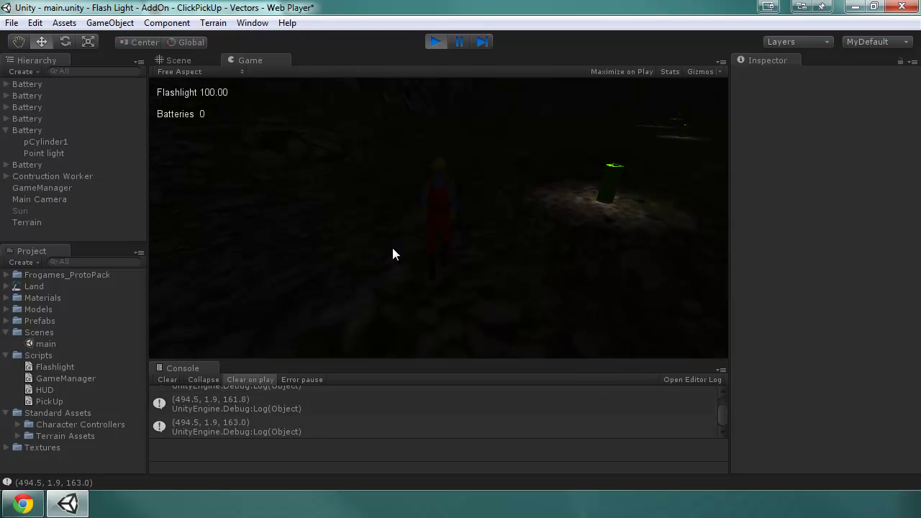
Walk into three batteries in turn while the Console logs the player's positions.
key("w")
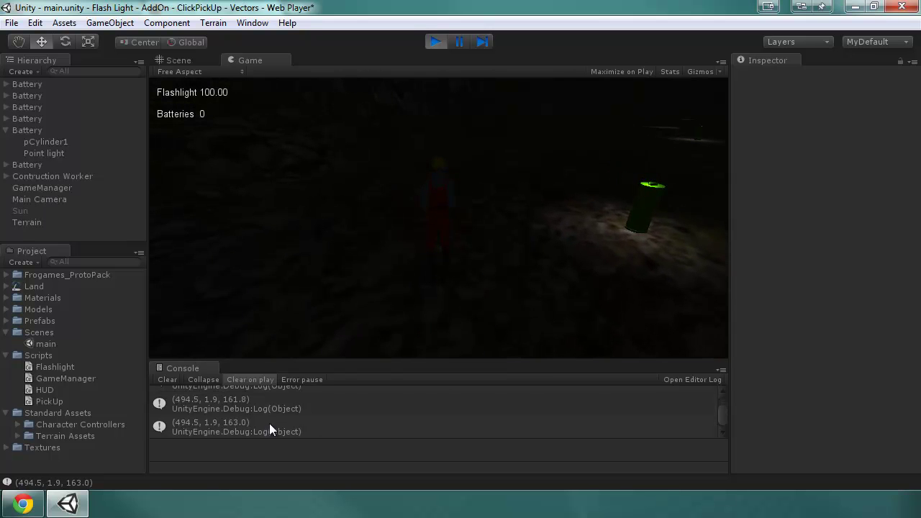
key("d")
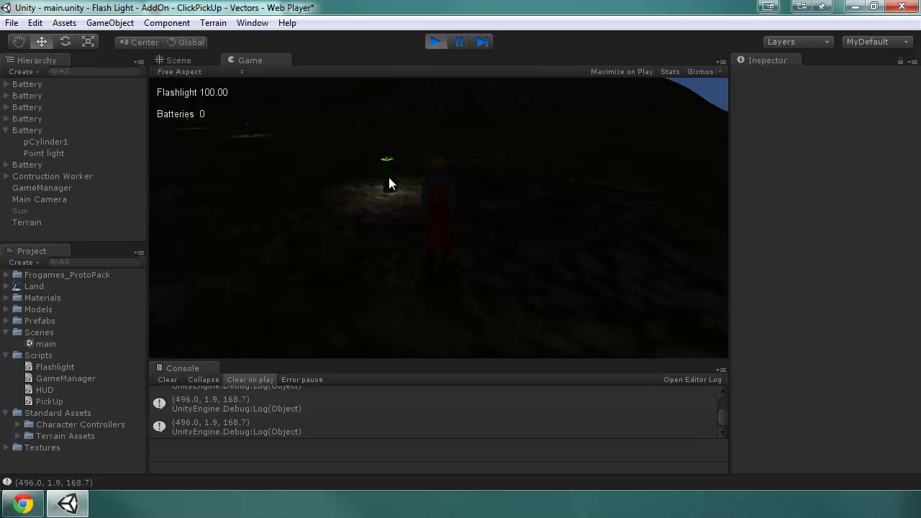
key("w")
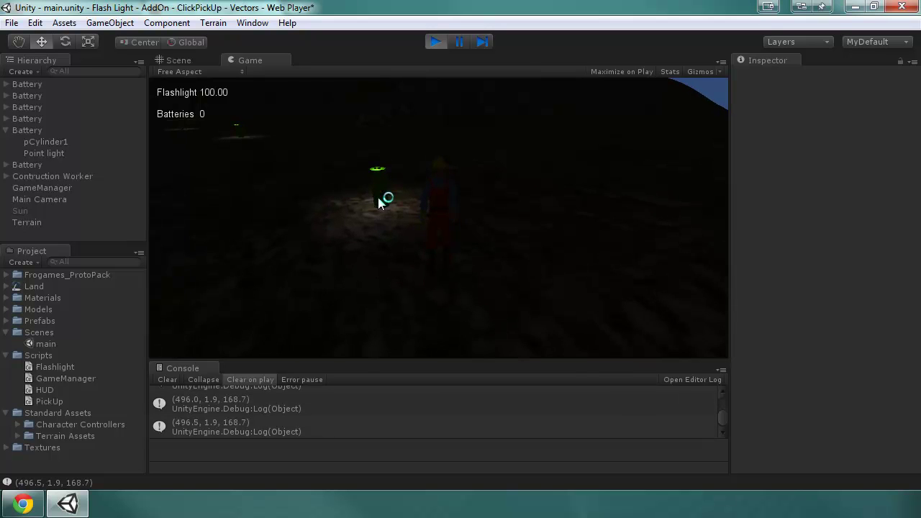
key("w")
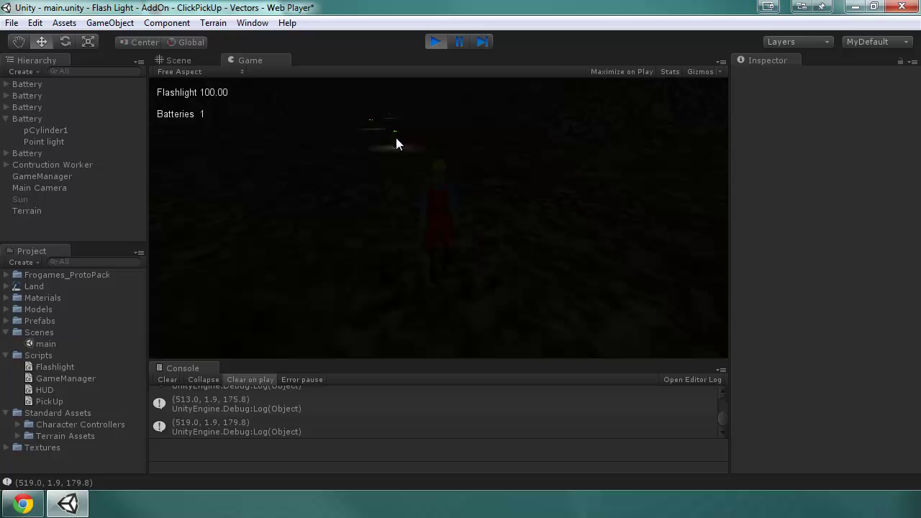
key("w")
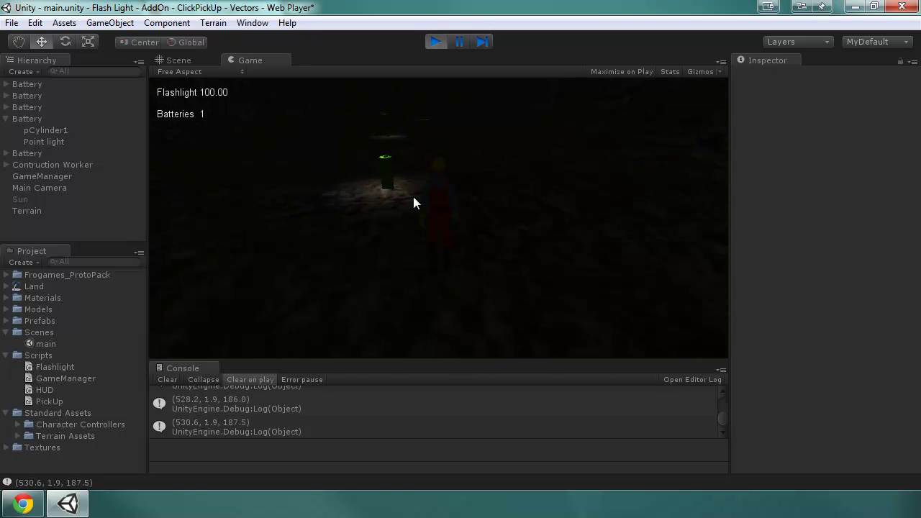
key("w")
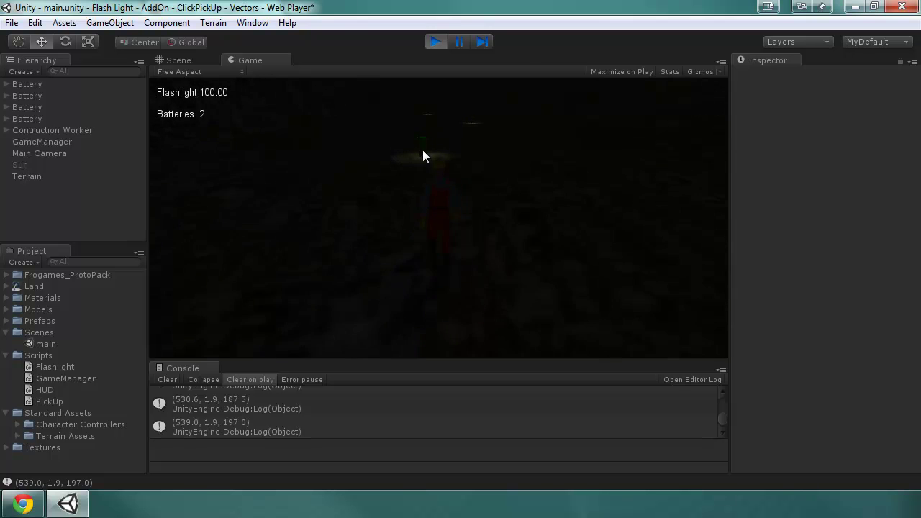
key("w")
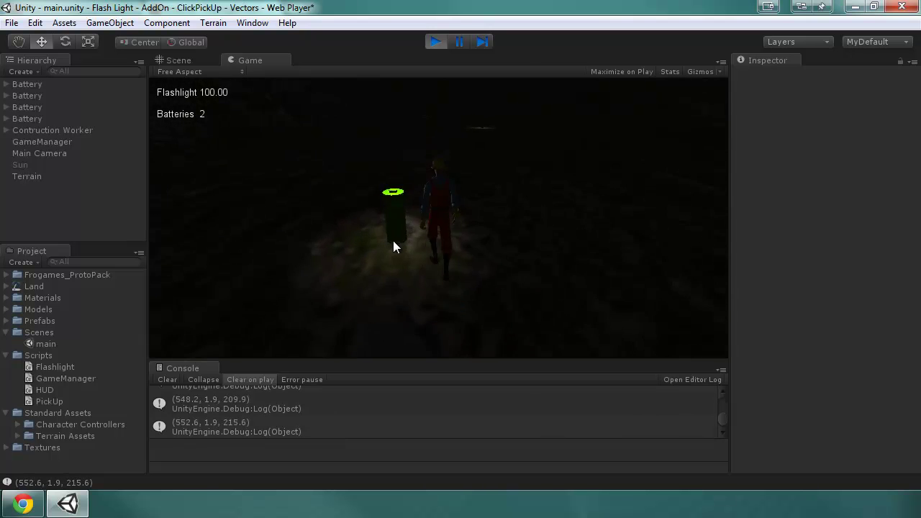